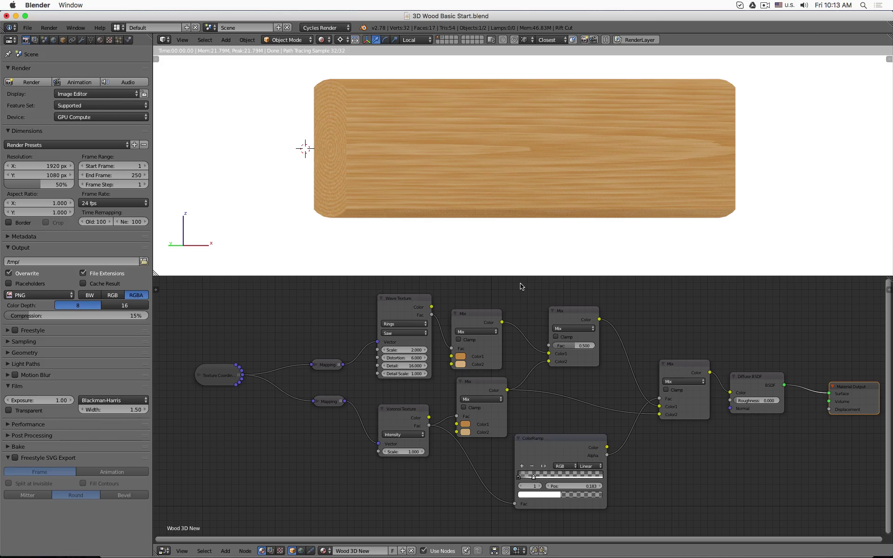
# - Examine the material's Diffuse BSDF, Wave Texture, Voronoi Texture and colour Mix nodes to see how the wood shader is built
pyautogui.click(753, 382)
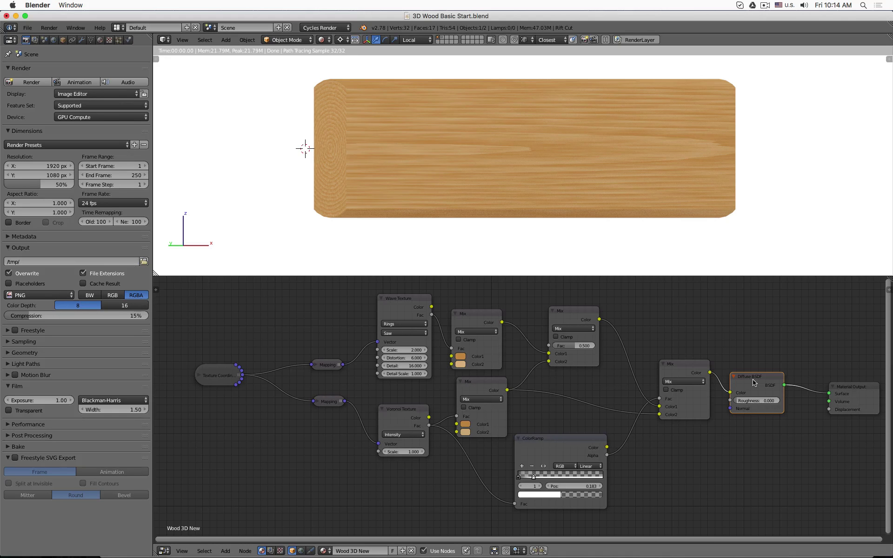
pyautogui.click(403, 302)
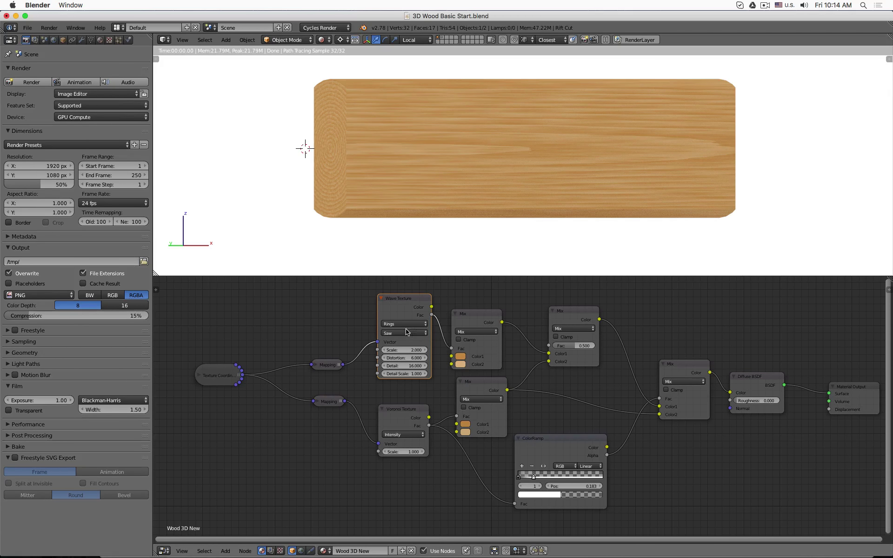
pyautogui.click(398, 410)
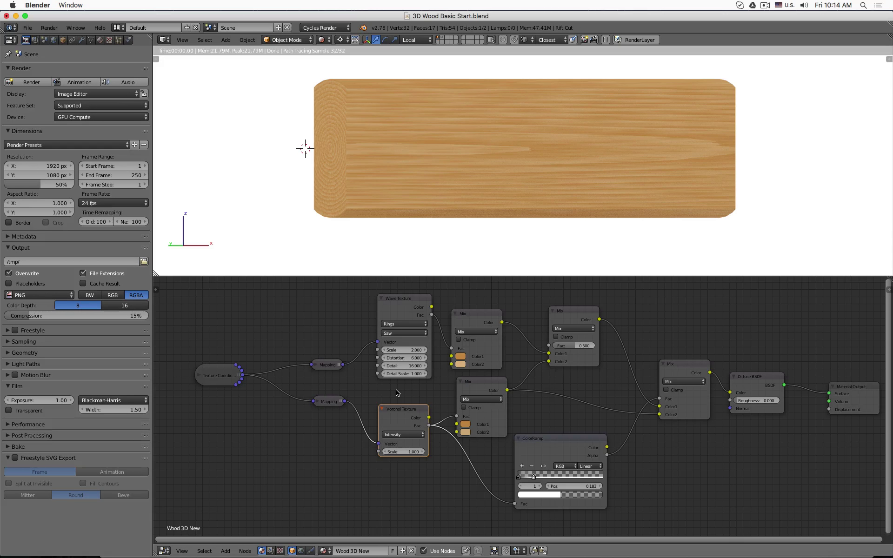
pyautogui.click(402, 303)
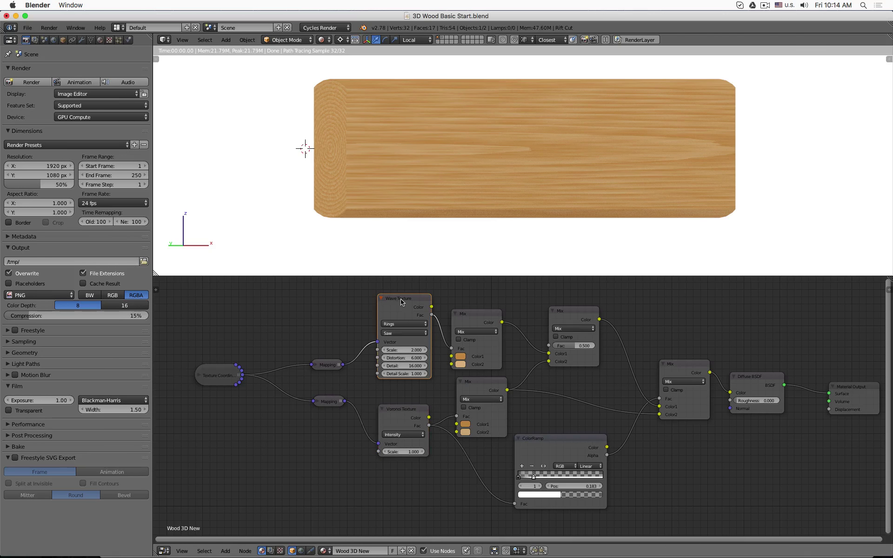
pyautogui.click(393, 414)
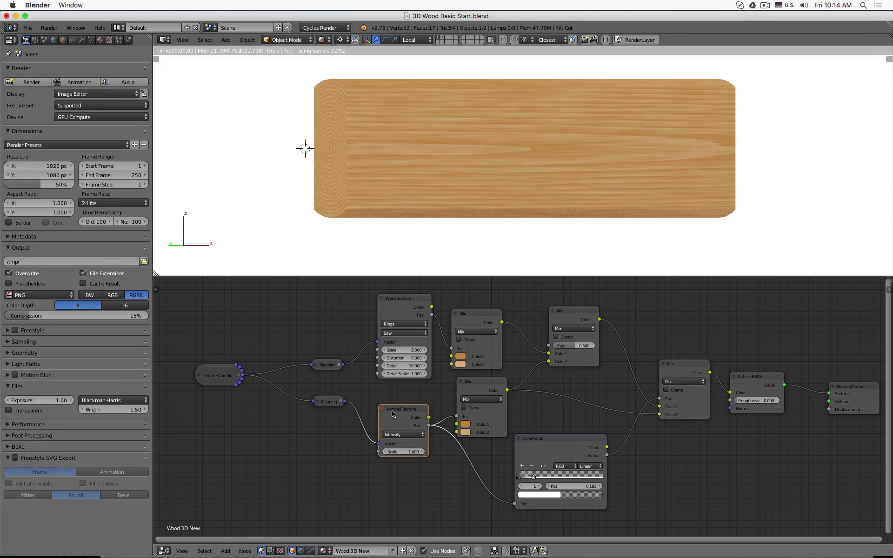
pyautogui.click(479, 327)
pyautogui.click(485, 386)
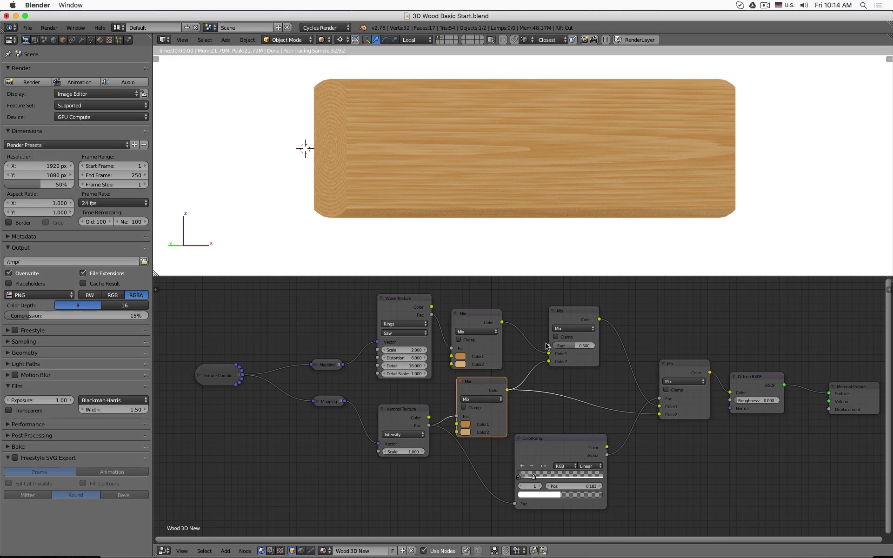
pyautogui.click(573, 318)
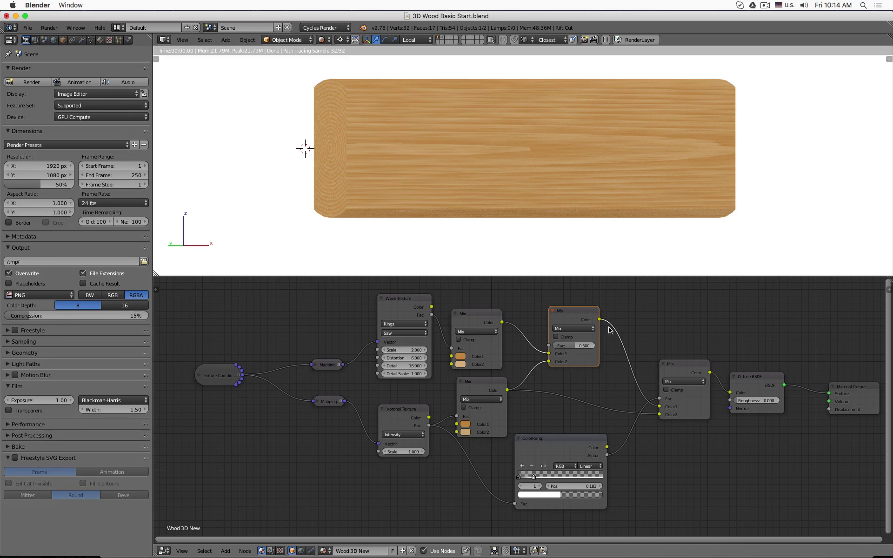
# - Test the factor of the Mix node combining the two texture colours at 0 and 0.25, and restore it to 0.5
pyautogui.moveTo(568, 347); pyautogui.dragTo(520, 347)
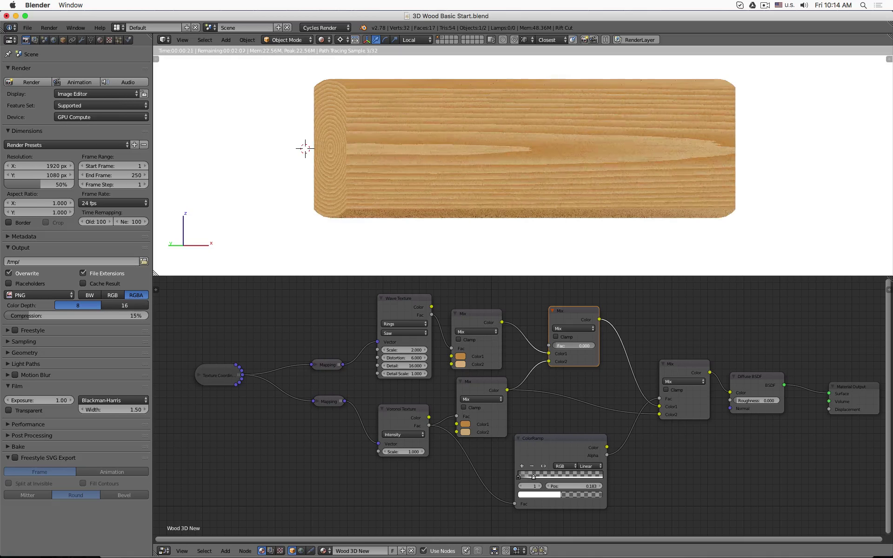
pyautogui.click(567, 345)
pyautogui.write('0.25')
pyautogui.write('0.5')
pyautogui.press('Return')
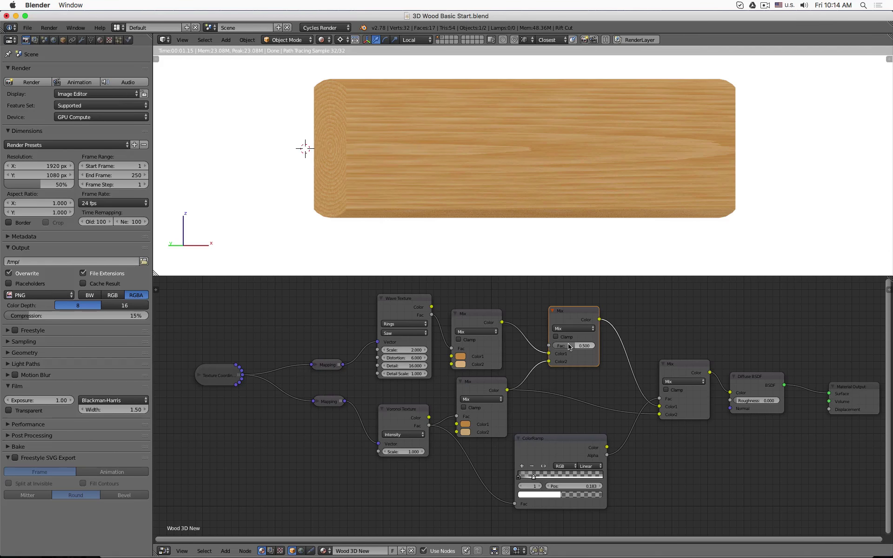
# - Move the Material Output and Diffuse BSDF nodes farther from the final Mix node to make room in the node tree
pyautogui.scroll(-2, 571, 346)
pyautogui.moveTo(750, 340); pyautogui.dragTo(685, 330, button='middle')
pyautogui.scroll(1, 760, 377)
pyautogui.moveTo(757, 378); pyautogui.dragTo(857, 373)
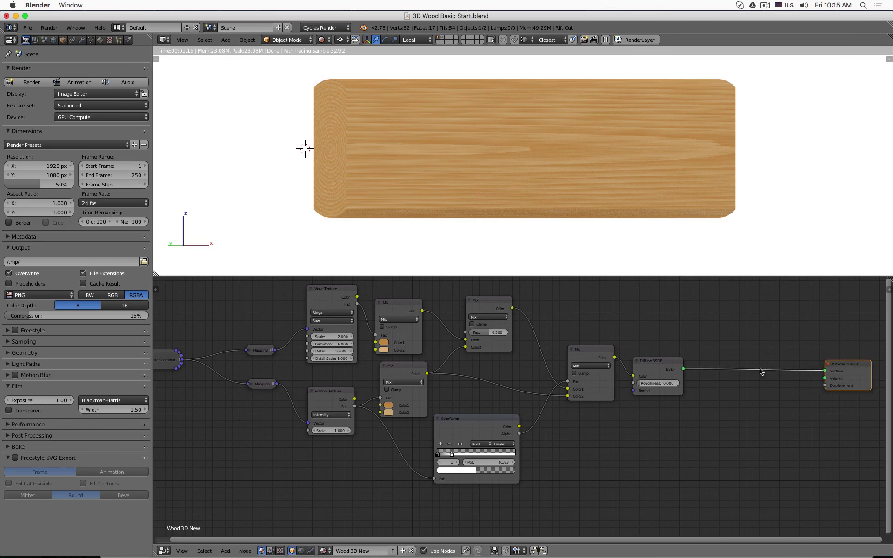
pyautogui.moveTo(651, 361); pyautogui.dragTo(748, 366)
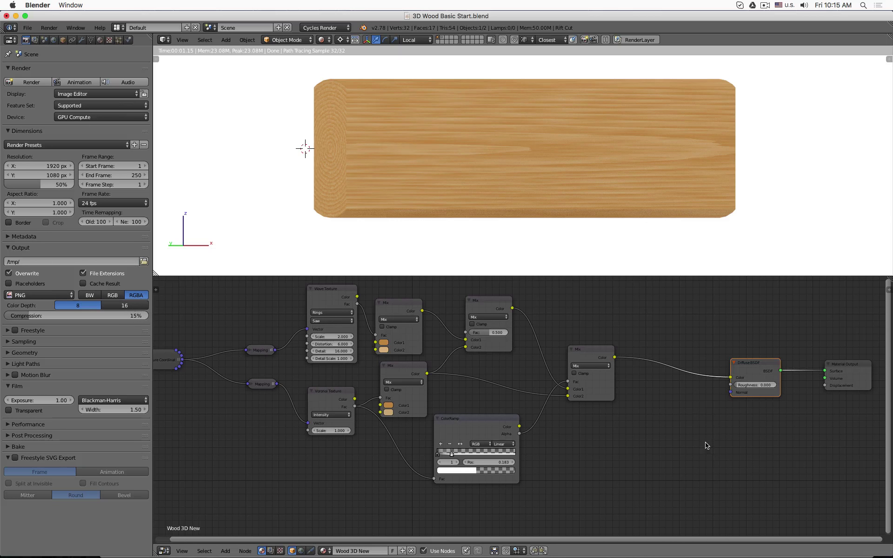
# - Add a Glossy BSDF node directly below the Diffuse BSDF node
pyautogui.hotkey('shift', 'a')
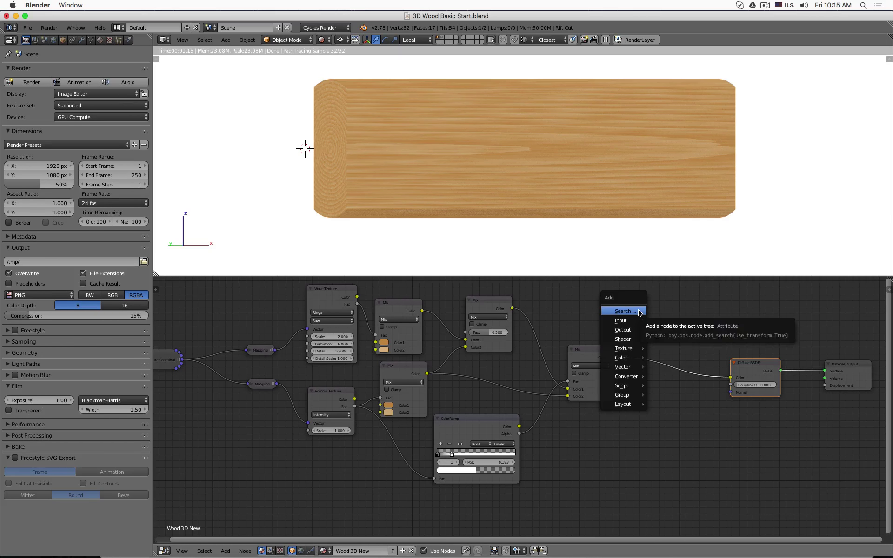
pyautogui.moveTo(633, 341)
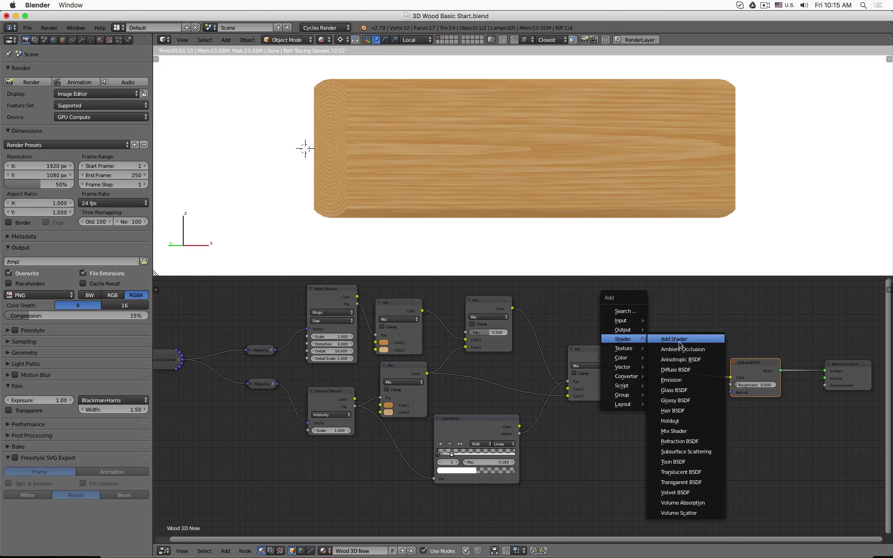
pyautogui.click(701, 403)
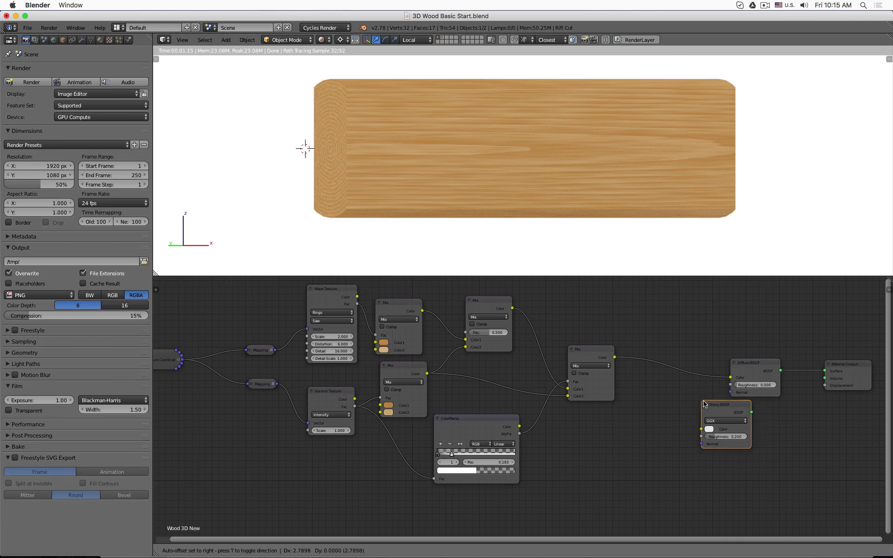
pyautogui.click(731, 418)
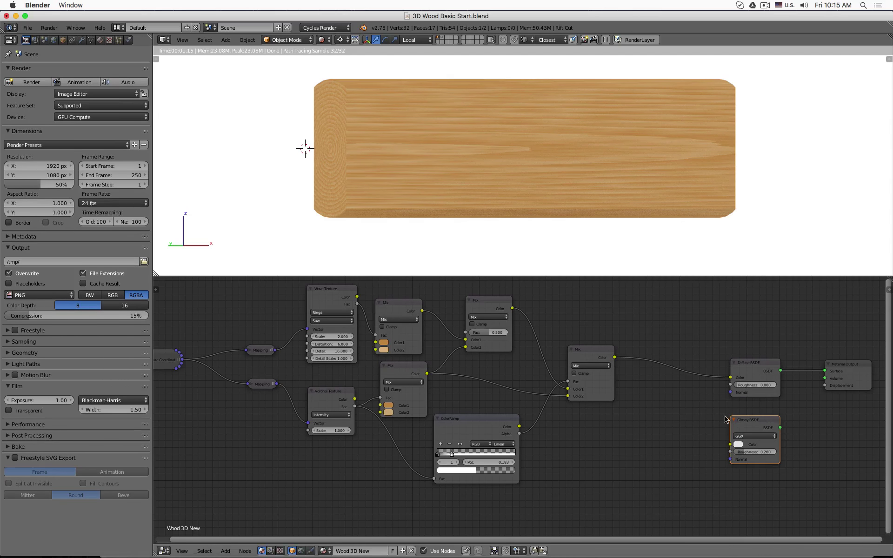
# - Disconnect the final Mix node from the Diffuse BSDF's Color input and switch the 3D view to wireframe
pyautogui.hscroll(6, 689, 423)
pyautogui.scroll(4, 517, 385)
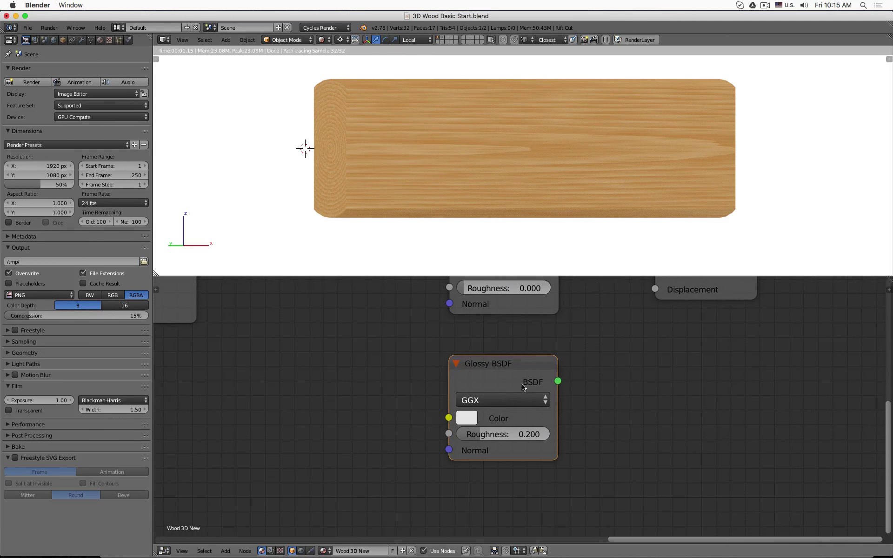
pyautogui.moveTo(418, 341); pyautogui.dragTo(410, 385, button='middle')
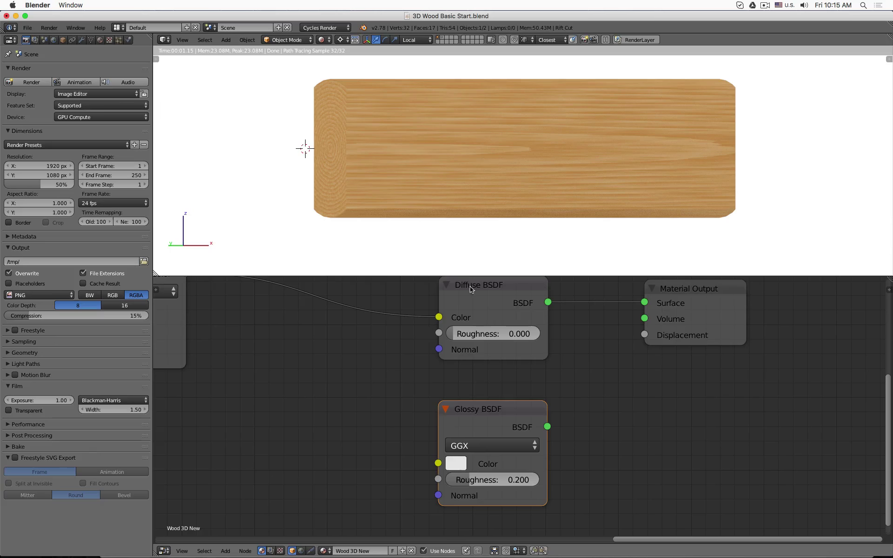
pyautogui.moveTo(439, 318); pyautogui.dragTo(458, 349)
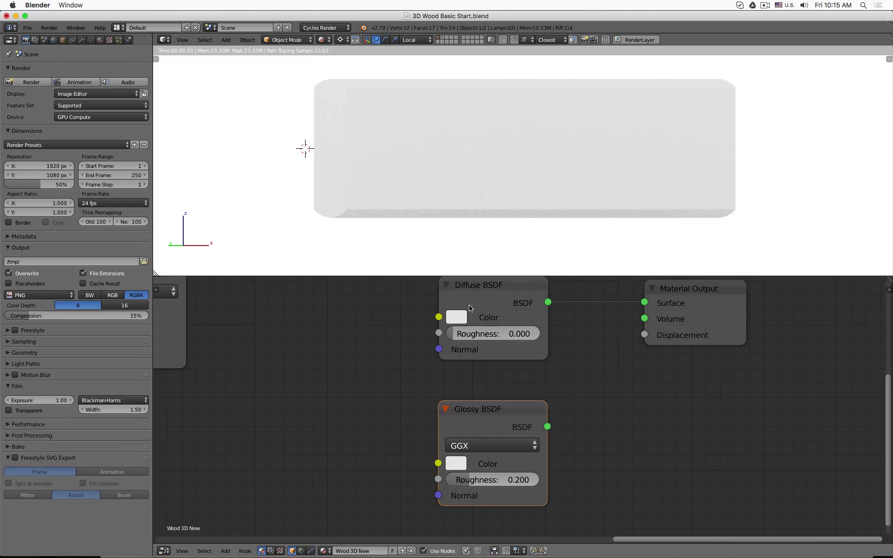
pyautogui.press('z')
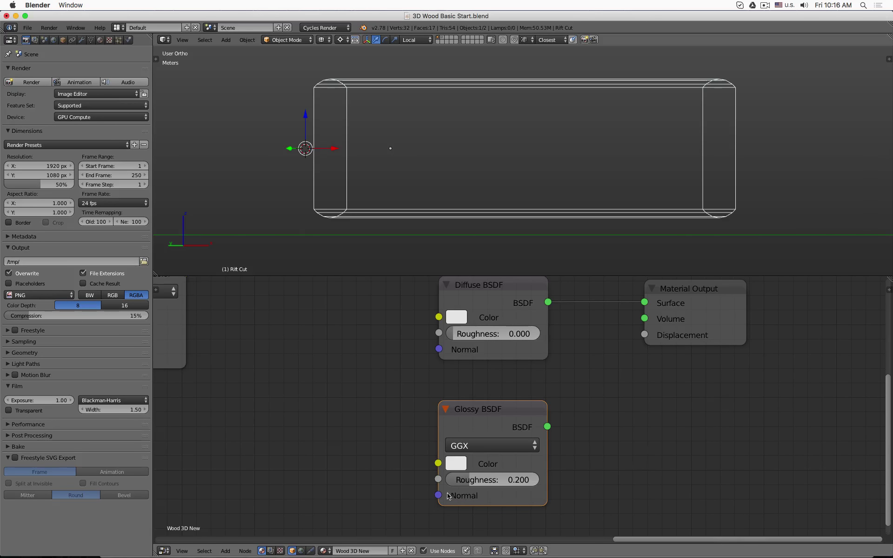
# - Reconnect the final Mix node's Color output to the Diffuse BSDF's Color input and restore the rendered preview
pyautogui.scroll(-6, 396, 405)
pyautogui.moveTo(285, 331); pyautogui.dragTo(370, 355, button='middle')
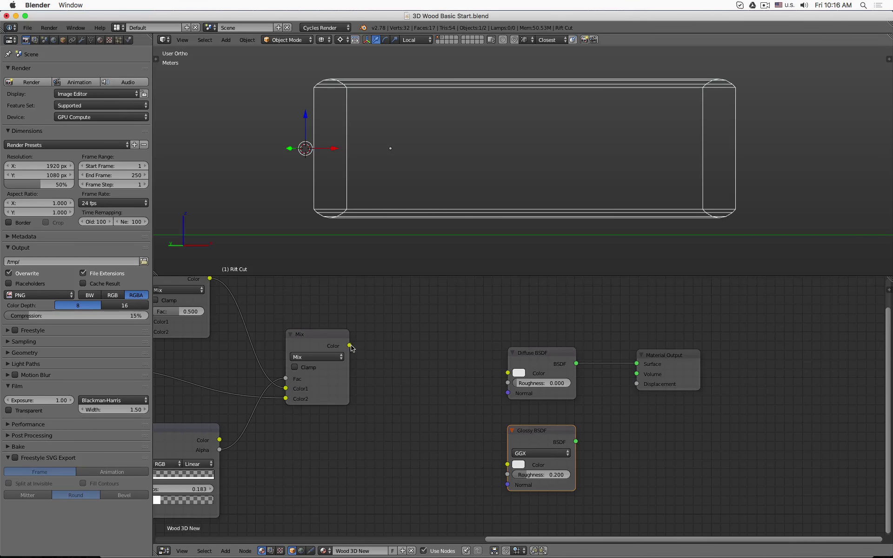
pyautogui.moveTo(349, 346); pyautogui.dragTo(510, 372)
pyautogui.hotkey('shift', 'z')
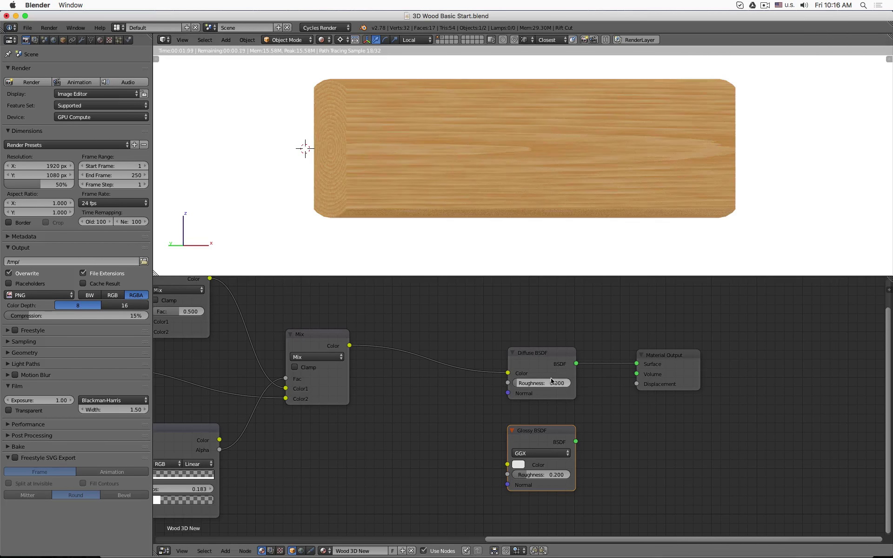
# - Compare the Diffuse BSDF's roughness at 1 and 0 in the rendered preview, finishing with 0
pyautogui.click(542, 383)
pyautogui.write('1')
pyautogui.press('Return')
pyautogui.click(556, 383)
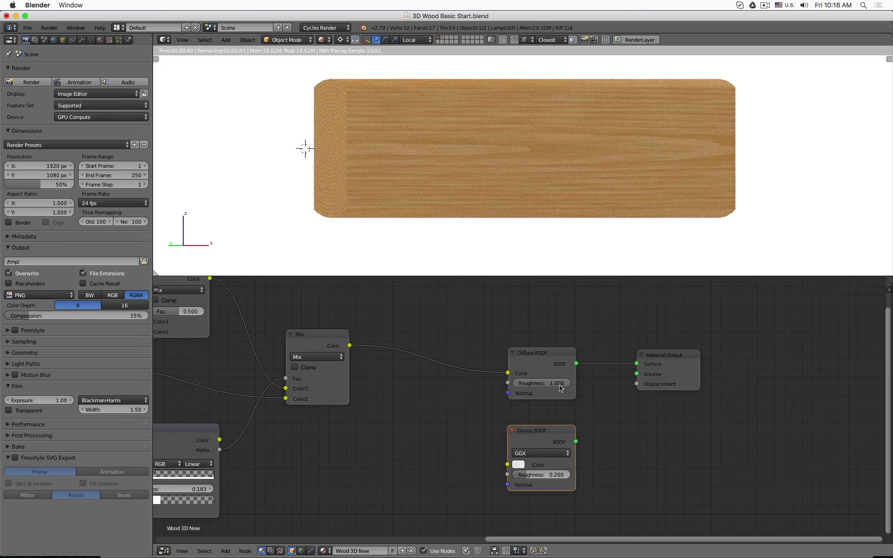
pyautogui.write('0')
pyautogui.press('Return')
pyautogui.click(541, 382)
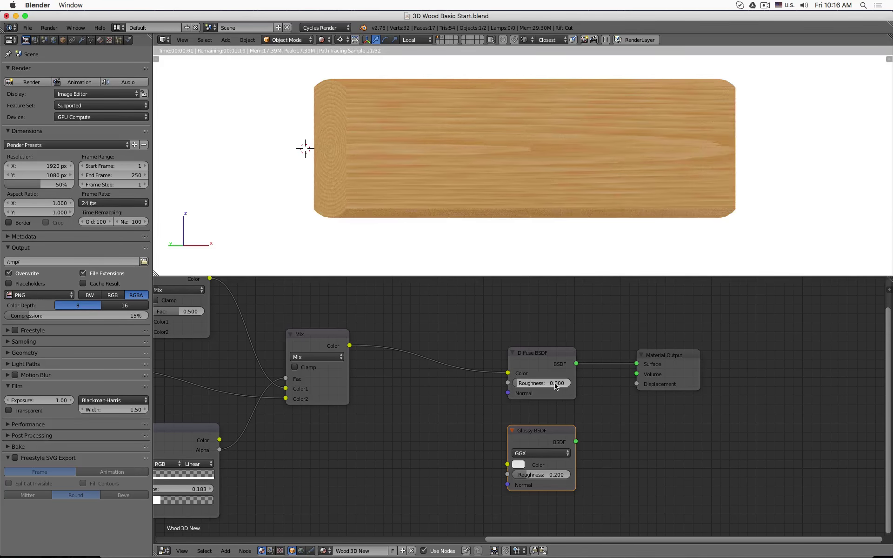
pyautogui.write('1')
pyautogui.press('Return')
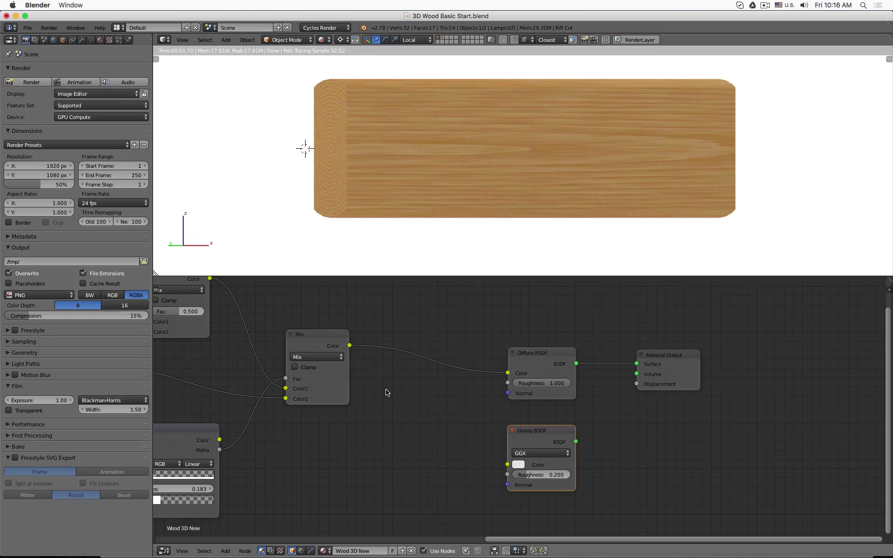
pyautogui.moveTo(544, 383); pyautogui.dragTo(502, 383)
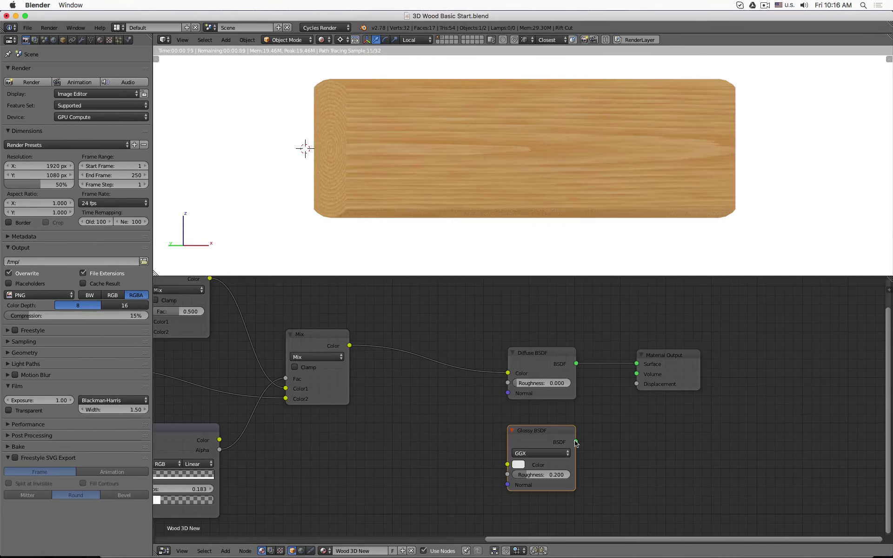
# - Connect the Glossy BSDF to the Material Output's Surface input and set its roughness to 0
pyautogui.moveTo(576, 442); pyautogui.dragTo(641, 366)
pyautogui.moveTo(542, 475); pyautogui.dragTo(514, 475)
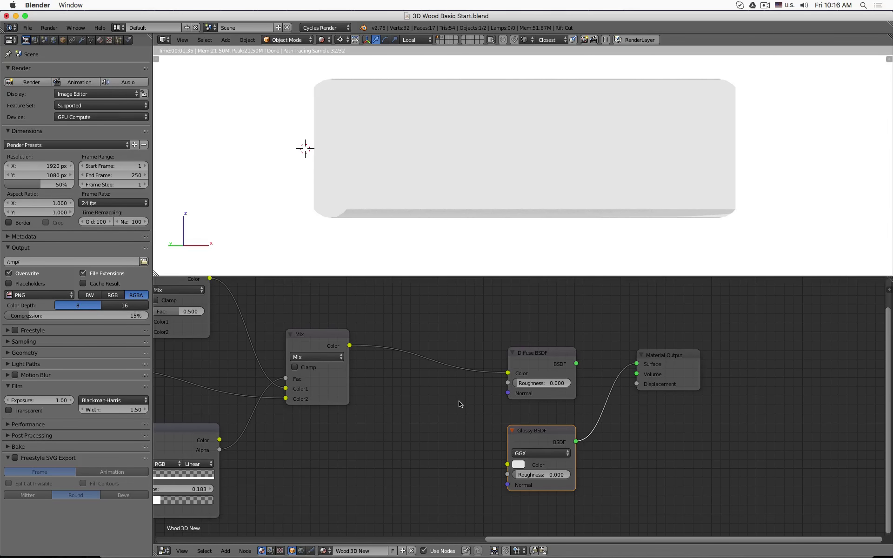
# - Leave the rendered preview and rotate the wood board by 90° twice in the right orthographic view
pyautogui.press('z')
pyautogui.press('KP_3')
pyautogui.scroll(-2, 443, 240)
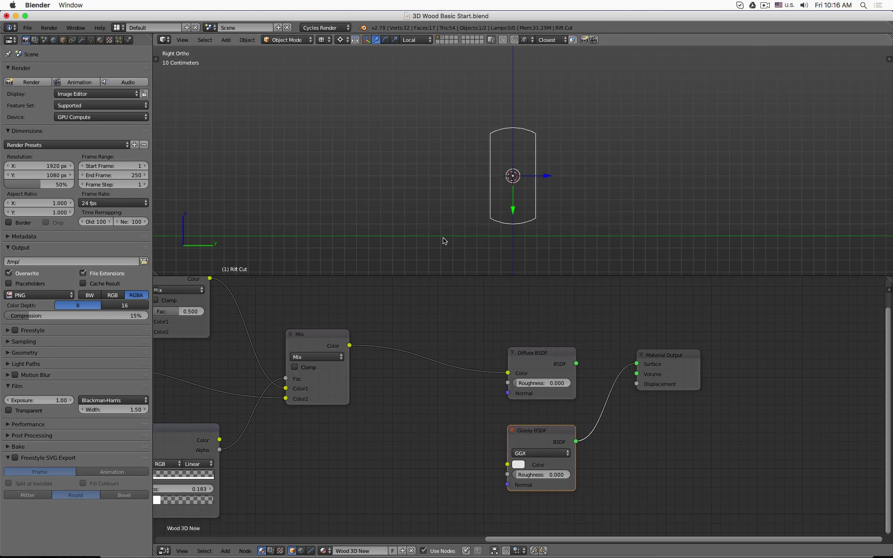
pyautogui.write('r90')
pyautogui.press('Return')
pyautogui.write('r')
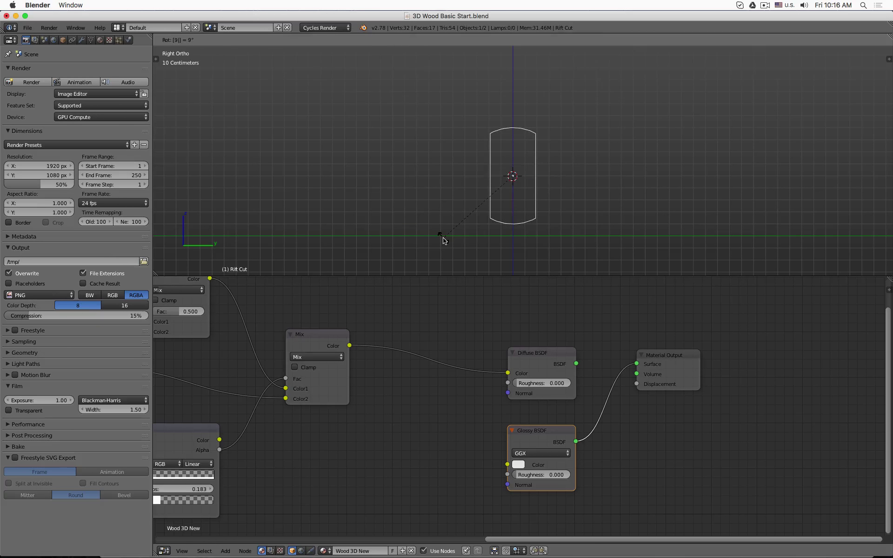
pyautogui.write('90')
pyautogui.press('Return')
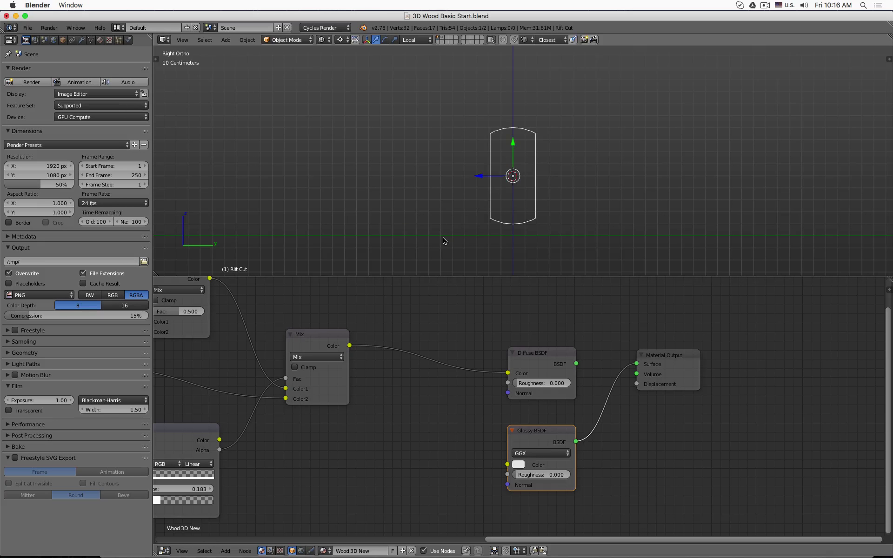
# - Rotate the plane on the other scene layer by 90° and return to the board's layer
pyautogui.click(448, 40)
pyautogui.rightClick(535, 95)
pyautogui.write('r90')
pyautogui.press('Return')
pyautogui.click(437, 37)
# - Add a cylinder mesh at the 3D cursor and scale its geometry down in Edit Mode to about the board's width
pyautogui.moveTo(560, 149); pyautogui.dragTo(539, 159, button='middle')
pyautogui.hotkey('shift', 'a')
pyautogui.moveTo(540, 159)
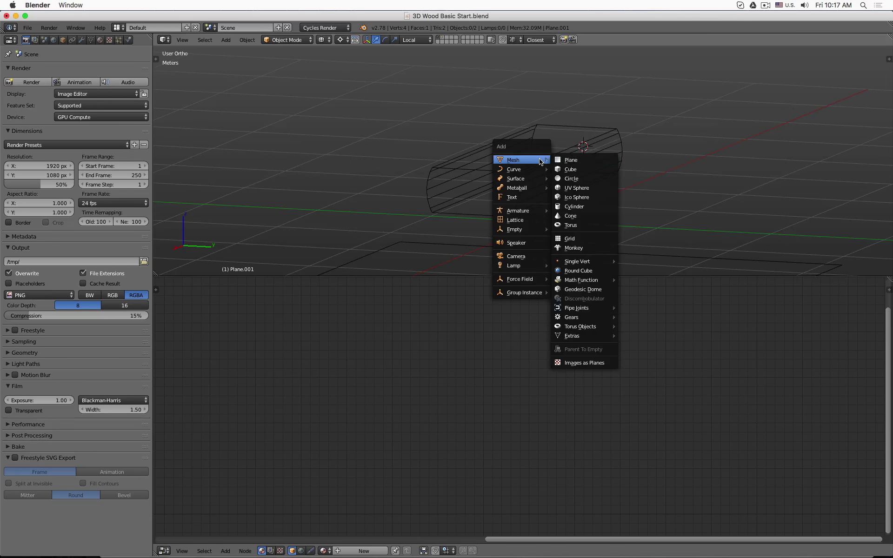
pyautogui.click(587, 206)
pyautogui.press('Tab')
pyautogui.press('s')
pyautogui.click(623, 166)
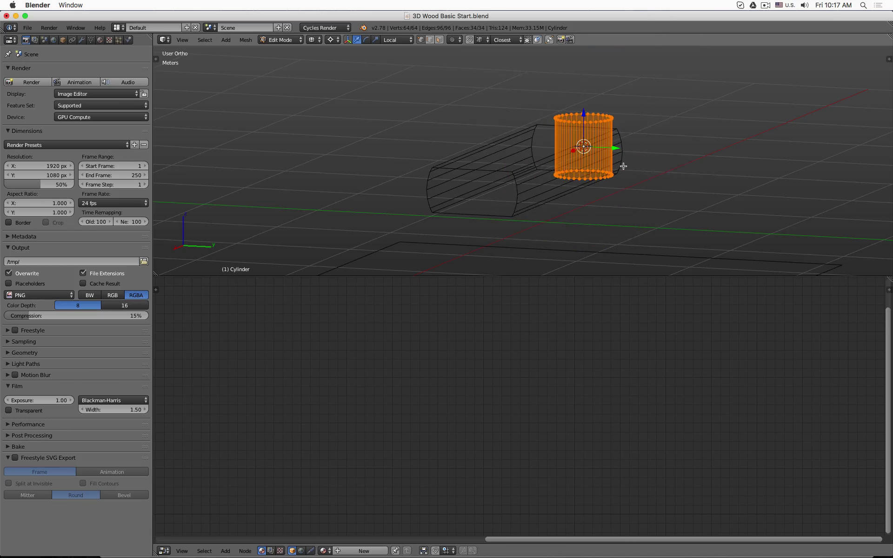
# - Return the cylinder to Object Mode with solid shading and raise it along Z toward the board's top face
pyautogui.press('z')
pyautogui.press('Tab')
pyautogui.press('g')
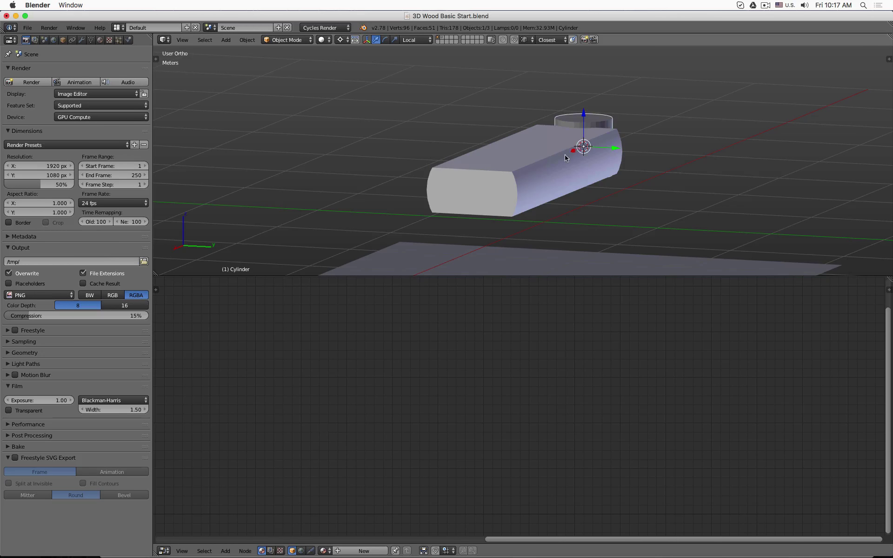
pyautogui.click(511, 188)
pyautogui.moveTo(583, 116); pyautogui.dragTo(581, 70)
# - Slide the cylinder along the board to near its middle and set the pivot point to the bounding box center
pyautogui.moveTo(605, 123); pyautogui.dragTo(596, 143, button='middle')
pyautogui.moveTo(698, 85); pyautogui.dragTo(715, 109)
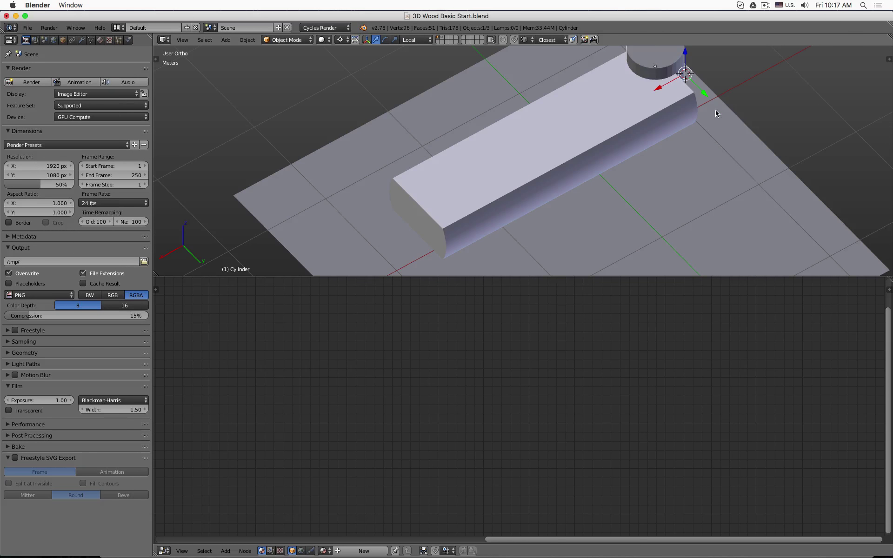
pyautogui.moveTo(662, 86); pyautogui.dragTo(576, 149)
pyautogui.scroll(-3, 630, 148)
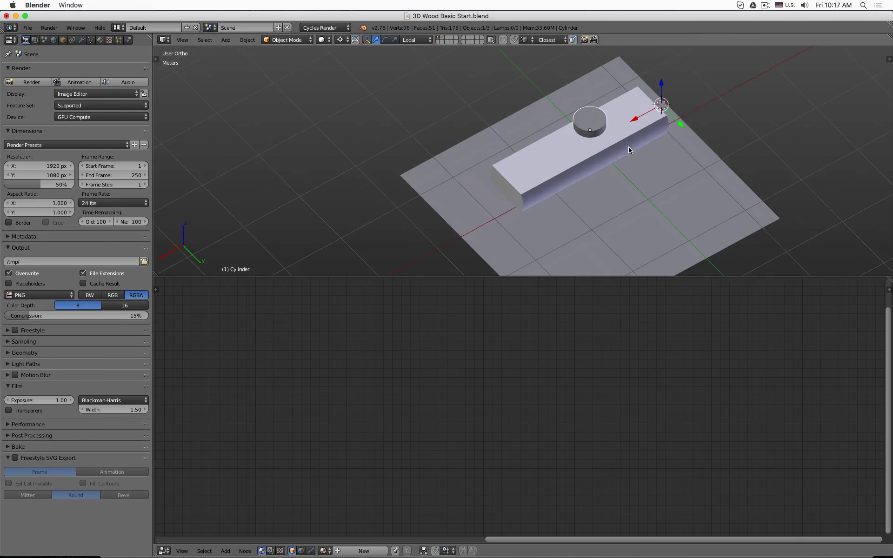
pyautogui.press(',')
pyautogui.moveTo(637, 173); pyautogui.dragTo(596, 123, button='middle')
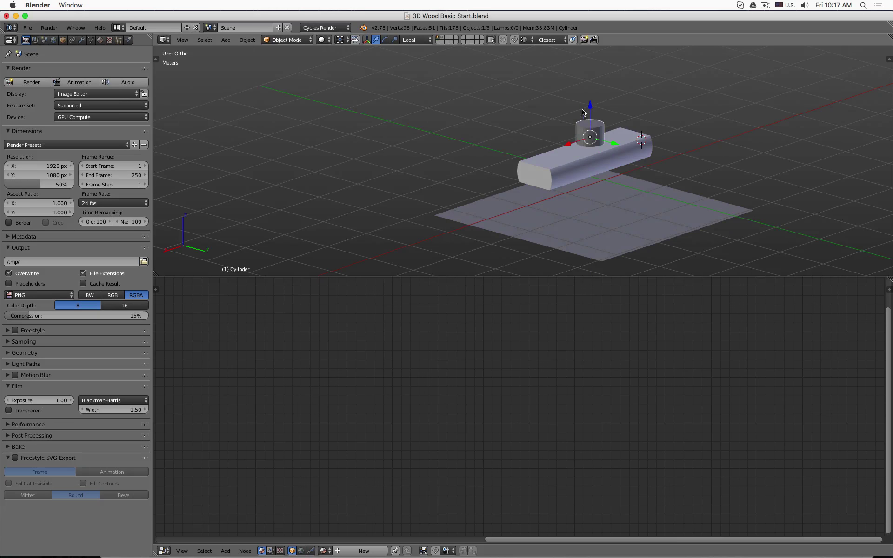
# - Add a new material to the cylinder and set its diffuse color to red
pyautogui.click(100, 40)
pyautogui.click(63, 97)
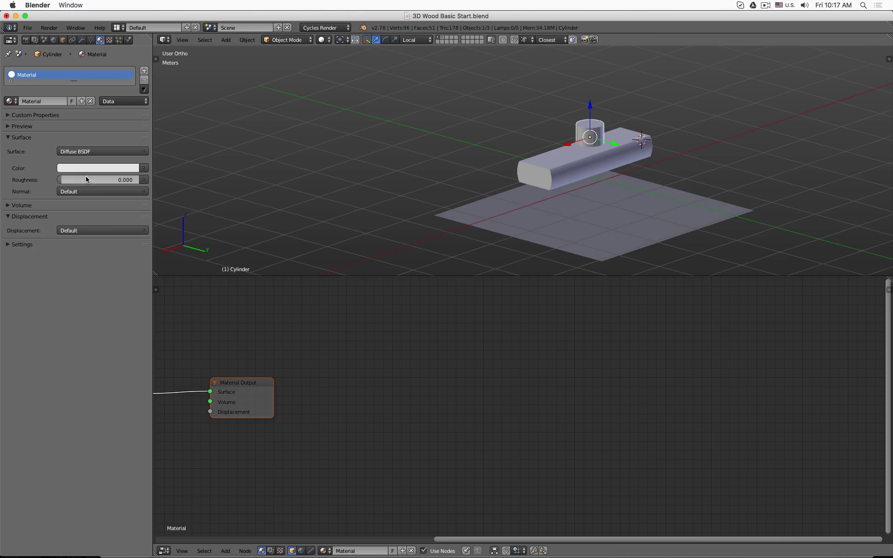
pyautogui.click(91, 169)
pyautogui.click(96, 100)
# - Select the wood board under the cylinder and switch the viewport to rendered shading to show the cylinder's reflection
pyautogui.scroll(6, 606, 124)
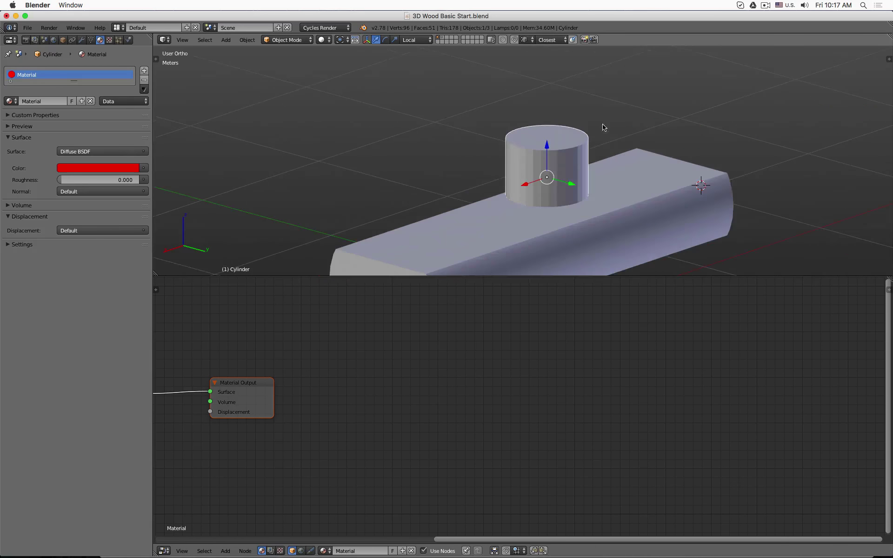
pyautogui.keyDown('shift'); pyautogui.moveTo(547, 176); pyautogui.dragTo(554, 112, button='middle'); pyautogui.keyUp('shift')
pyautogui.scroll(3, 553, 112)
pyautogui.rightClick(489, 144)
pyautogui.hotkey('shift', 'z')
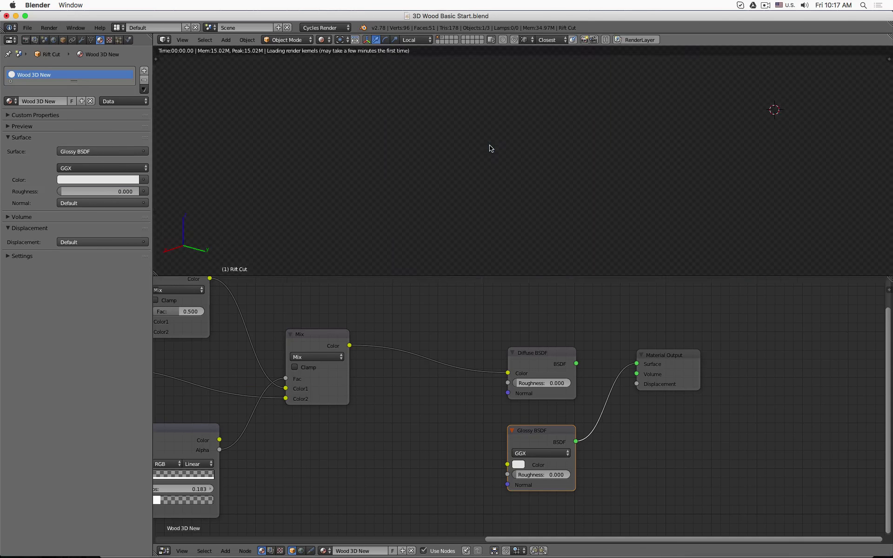
pyautogui.moveTo(421, 158); pyautogui.dragTo(450, 148, button='middle')
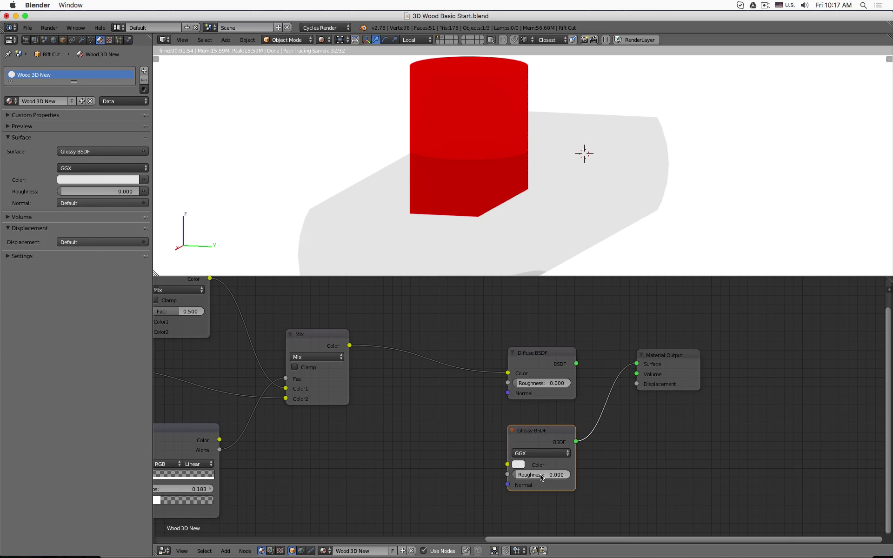
# - Try Glossy BSDF roughness values of 0.058, 0.083 and 0.217 on the board, and reset the roughness to its default
pyautogui.moveTo(541, 474); pyautogui.dragTo(550, 474)
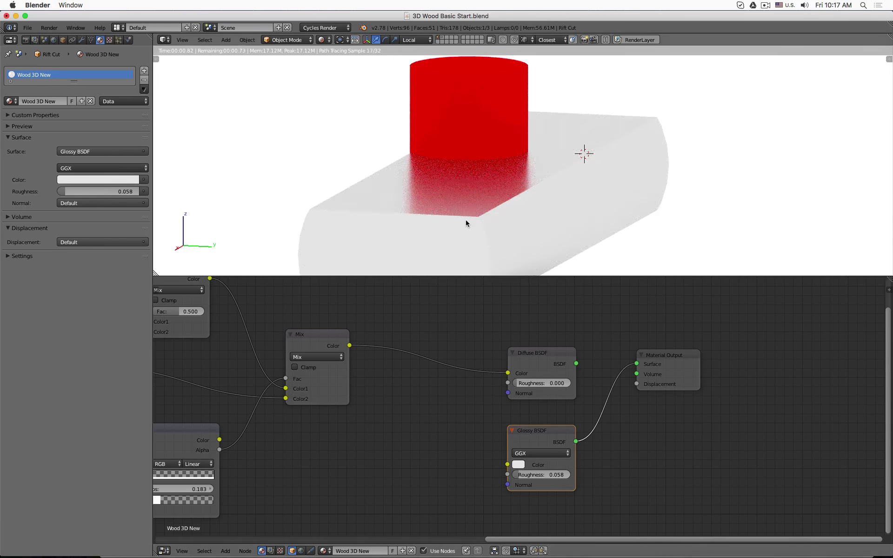
pyautogui.moveTo(467, 219); pyautogui.dragTo(472, 227, button='middle')
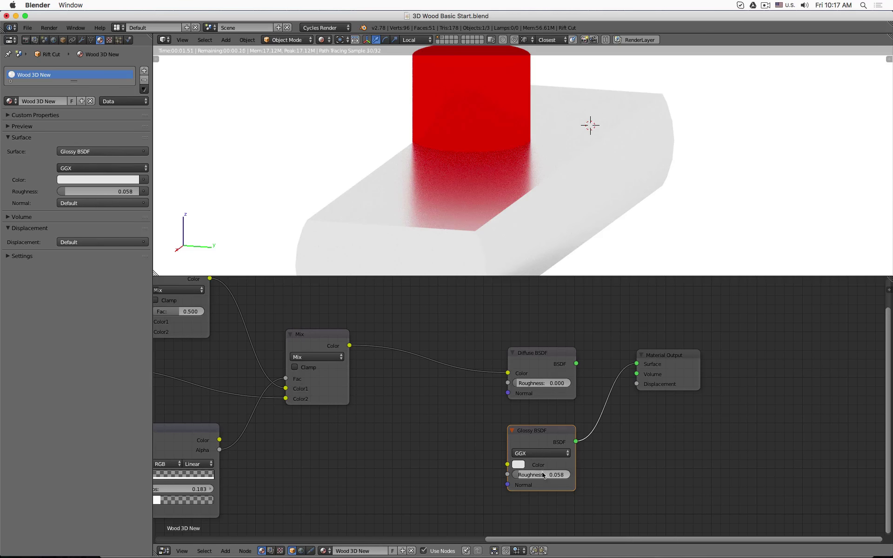
pyautogui.moveTo(519, 475); pyautogui.dragTo(522, 477)
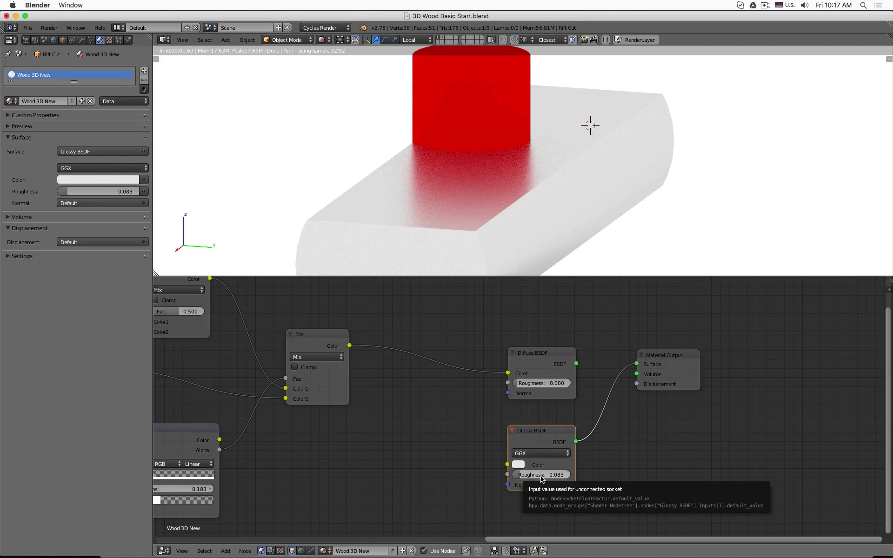
pyautogui.moveTo(521, 475); pyautogui.dragTo(529, 476)
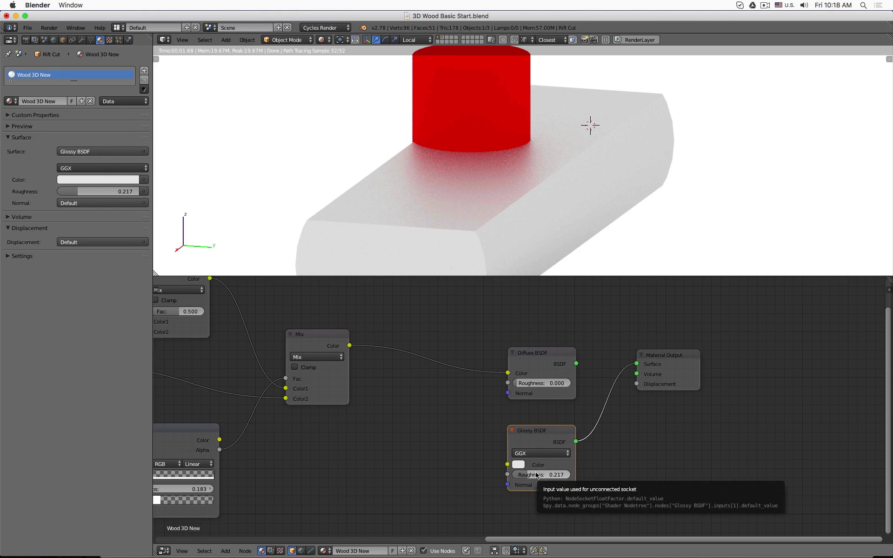
pyautogui.press('BackSpace')
# - Connect the Diffuse BSDF to the Material Output's Surface input in place of the Glossy BSDF
pyautogui.scroll(-2, 608, 451)
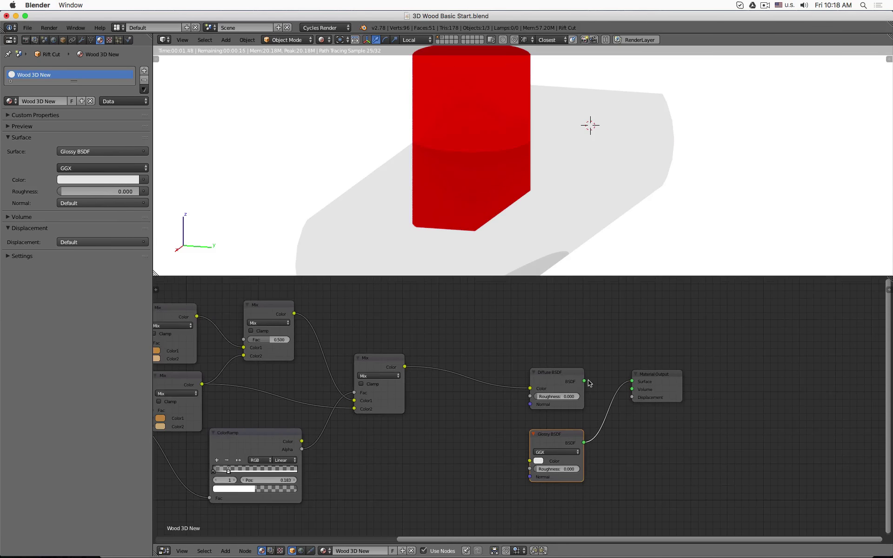
pyautogui.moveTo(584, 381); pyautogui.dragTo(636, 381)
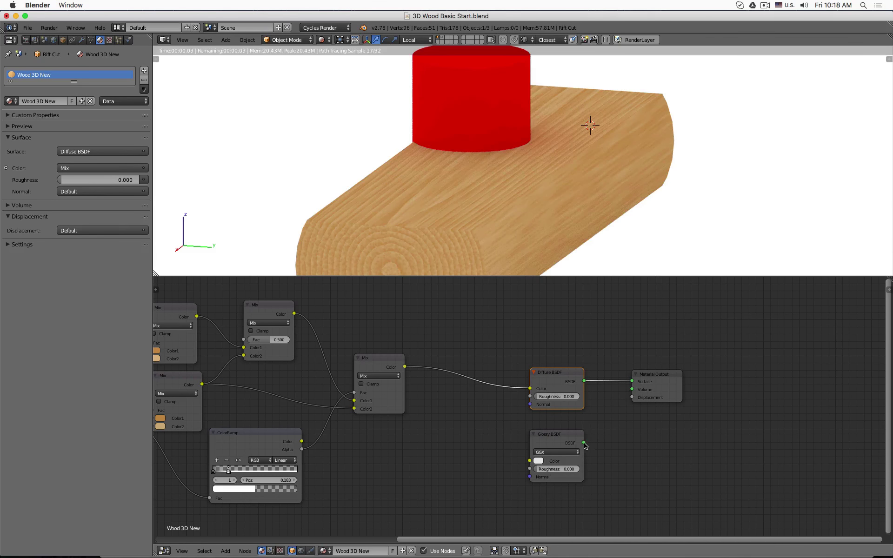
pyautogui.moveTo(584, 442); pyautogui.dragTo(632, 381)
pyautogui.moveTo(583, 443); pyautogui.dragTo(631, 381)
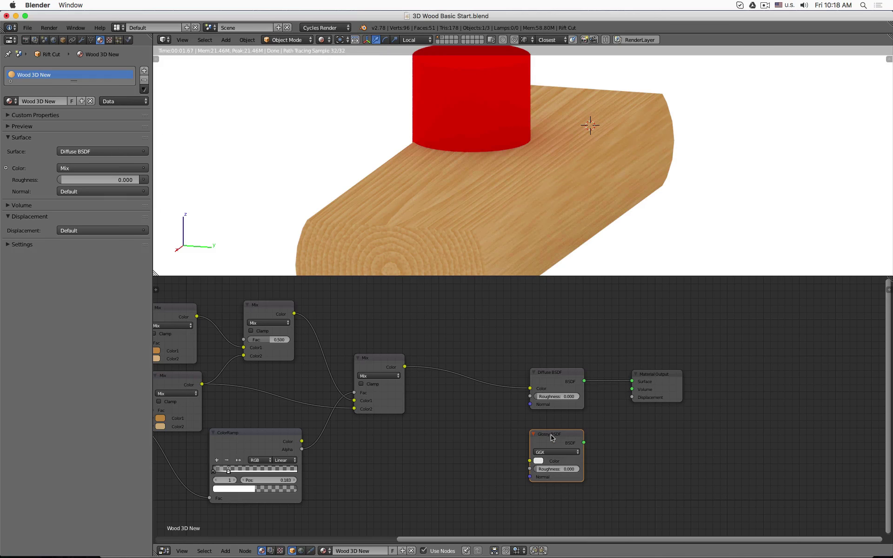
# - Insert a Mix Shader between the Diffuse BSDF and the Material Output, and connect the Glossy BSDF to its second shader input
pyautogui.moveTo(662, 381); pyautogui.dragTo(761, 380)
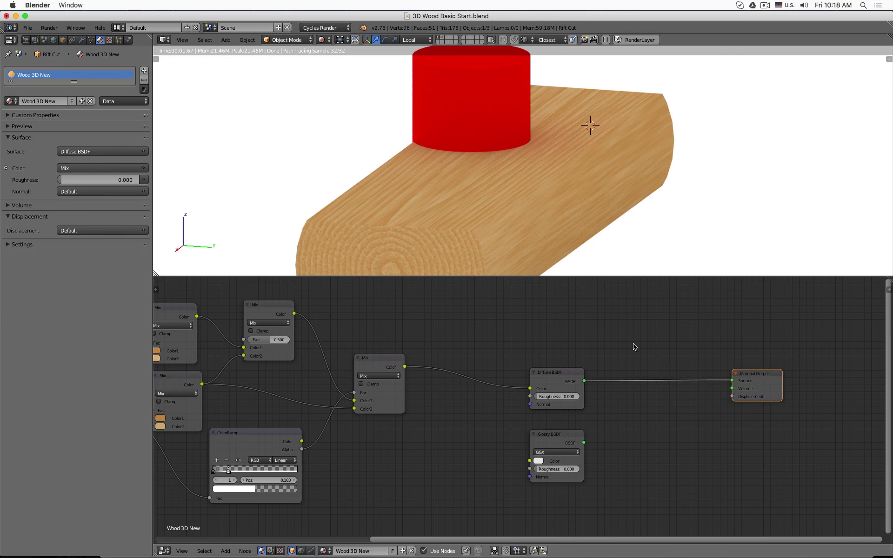
pyautogui.hotkey('shift', 'a')
pyautogui.moveTo(618, 372)
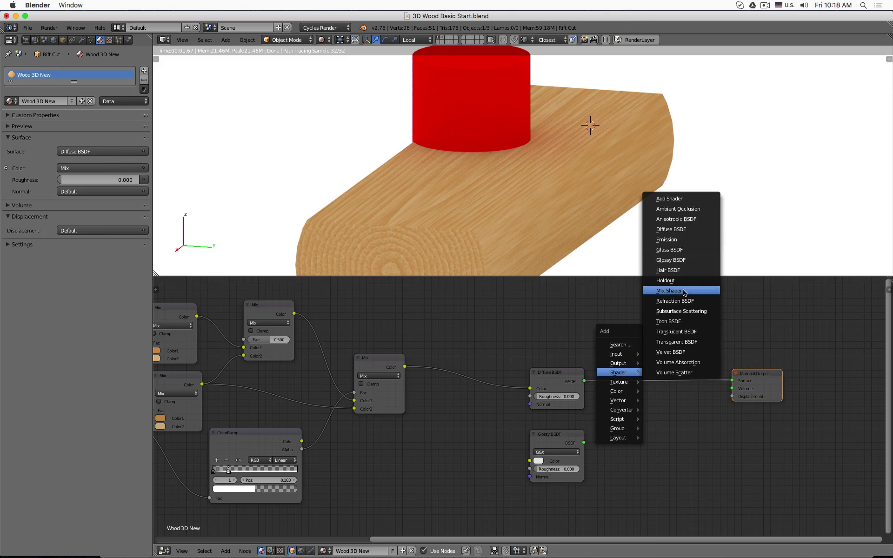
pyautogui.click(696, 291)
pyautogui.click(668, 375)
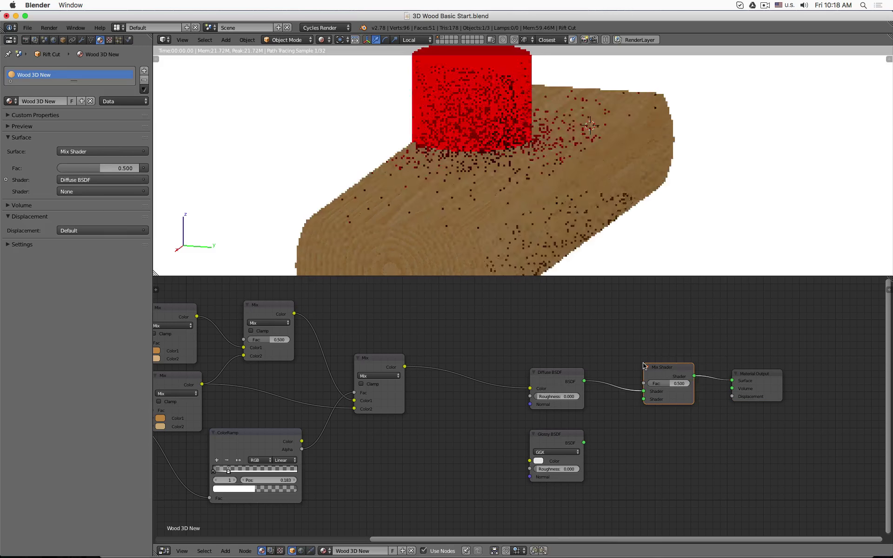
pyautogui.moveTo(583, 444); pyautogui.dragTo(644, 398)
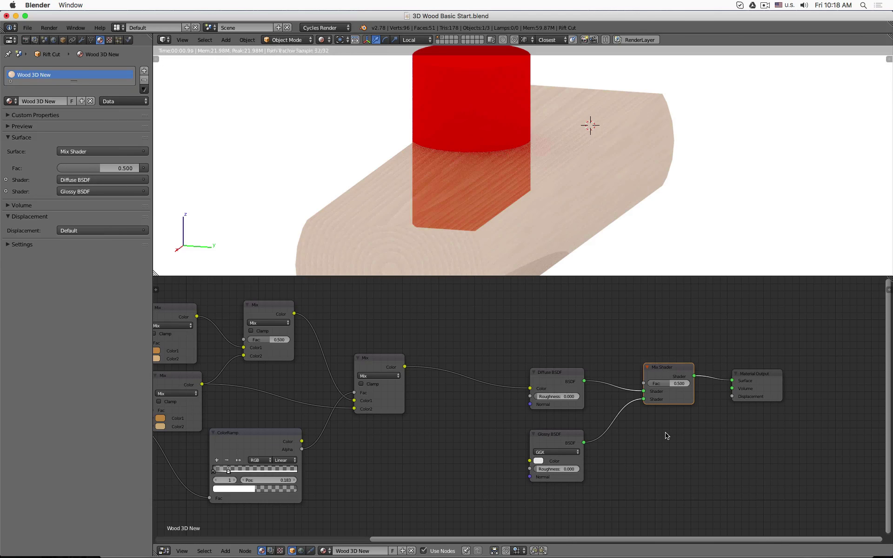
# - Compare the pure diffuse and pure glossy results by switching the Mix Shader's factor between 0 and 1
pyautogui.click(563, 375)
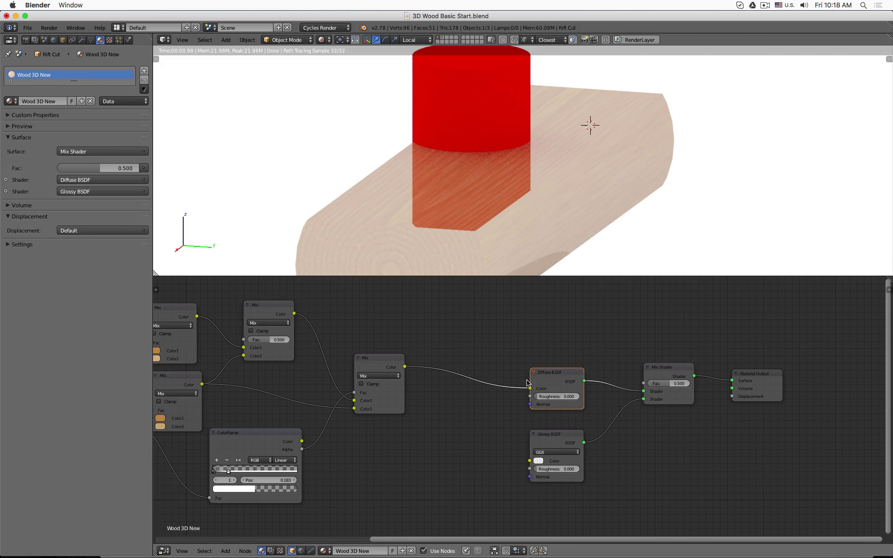
pyautogui.click(556, 435)
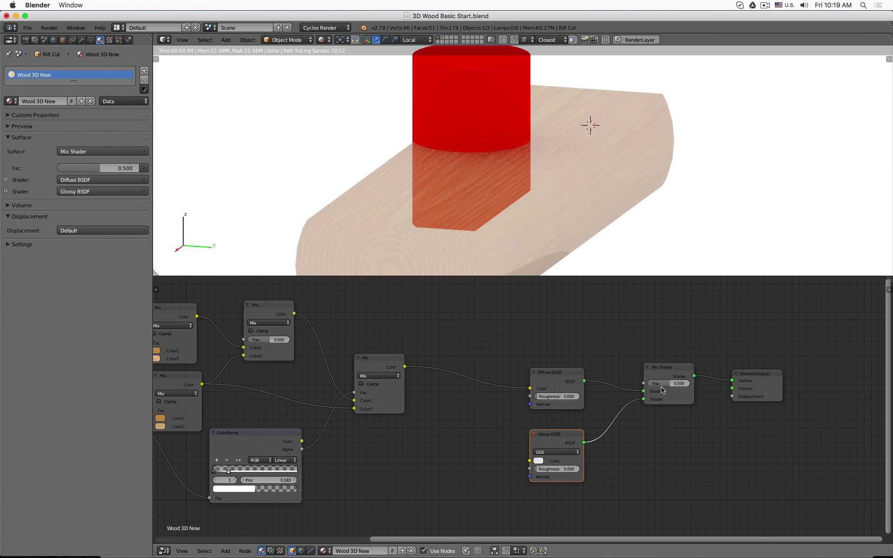
pyautogui.click(661, 386)
pyautogui.write('0')
pyautogui.press('Return')
pyautogui.moveTo(661, 384); pyautogui.dragTo(707, 384)
pyautogui.click(557, 392)
pyautogui.click(555, 435)
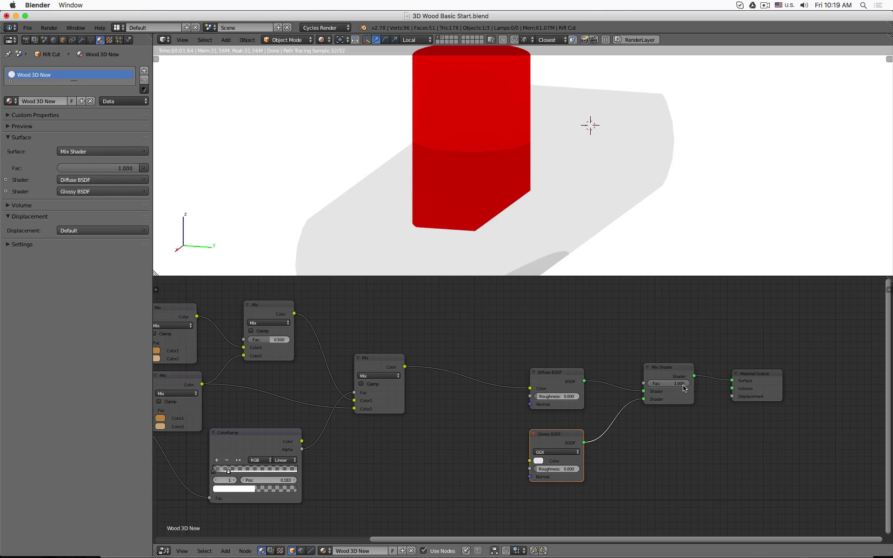
pyautogui.moveTo(680, 385); pyautogui.dragTo(632, 385)
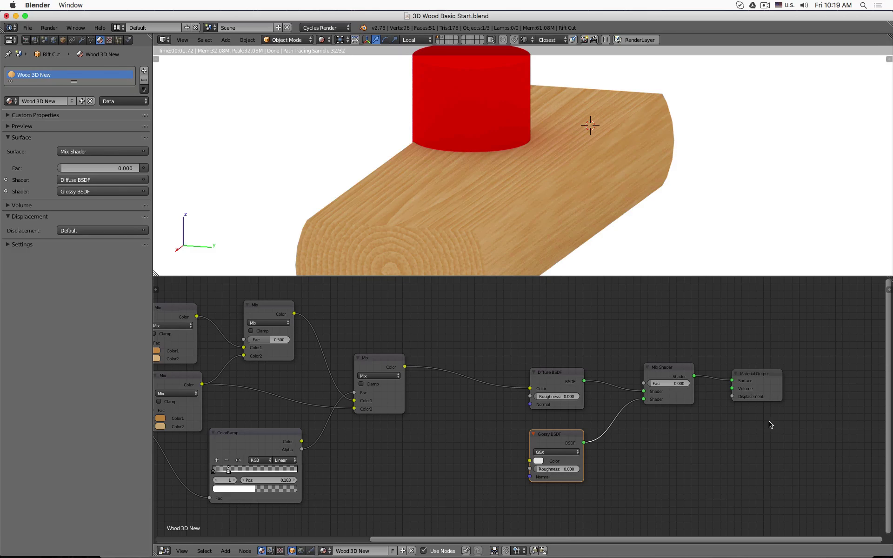
# - Set the Mix Shader's factor to 0.2 and check the cylinder's reflection on the board
pyautogui.click(662, 383)
pyautogui.press('BackSpace')
pyautogui.write('.2')
pyautogui.press('Return')
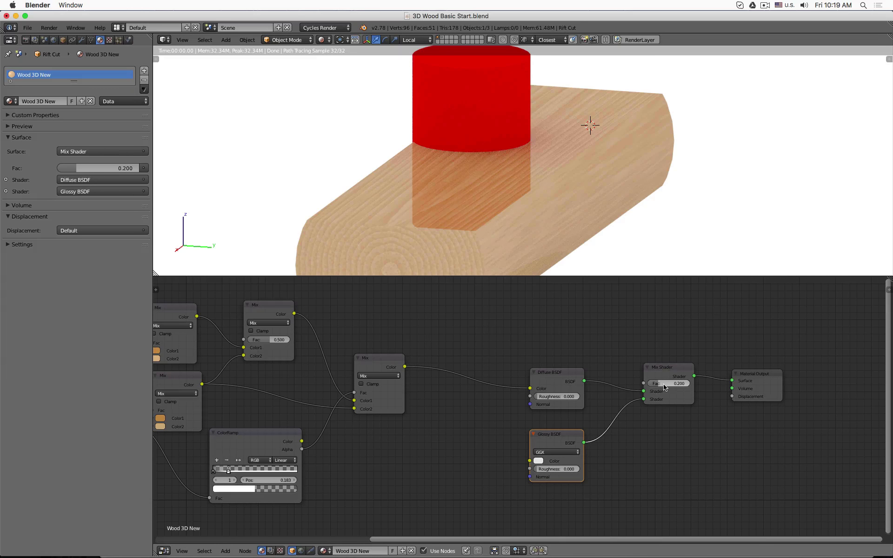
pyautogui.scroll(-3, 610, 135)
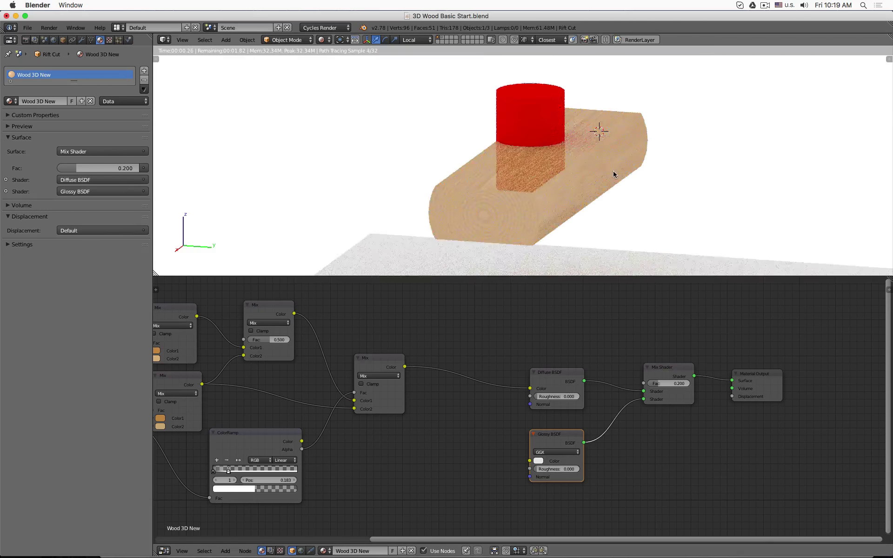
pyautogui.moveTo(608, 157); pyautogui.dragTo(632, 158, button='middle')
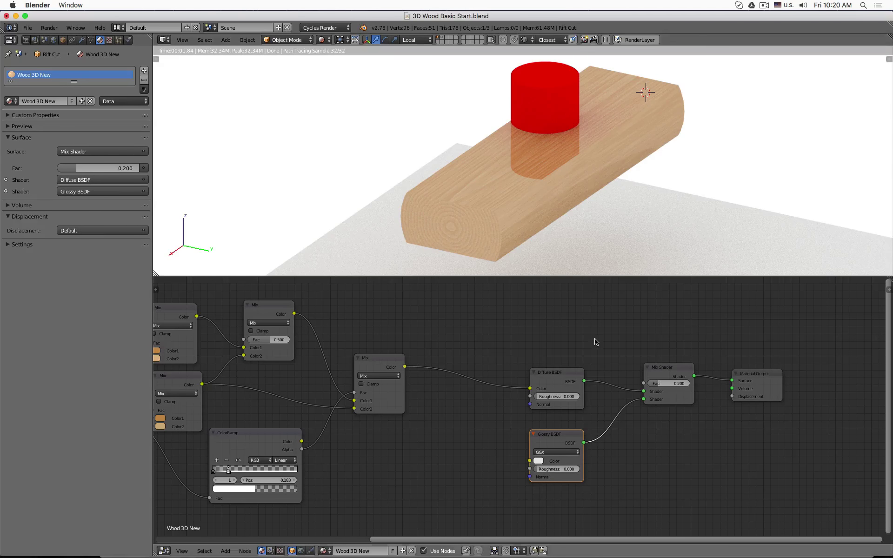
pyautogui.scroll(-1, 597, 333)
pyautogui.moveTo(602, 322); pyautogui.dragTo(587, 361, button='middle')
pyautogui.scroll(1, 586, 360)
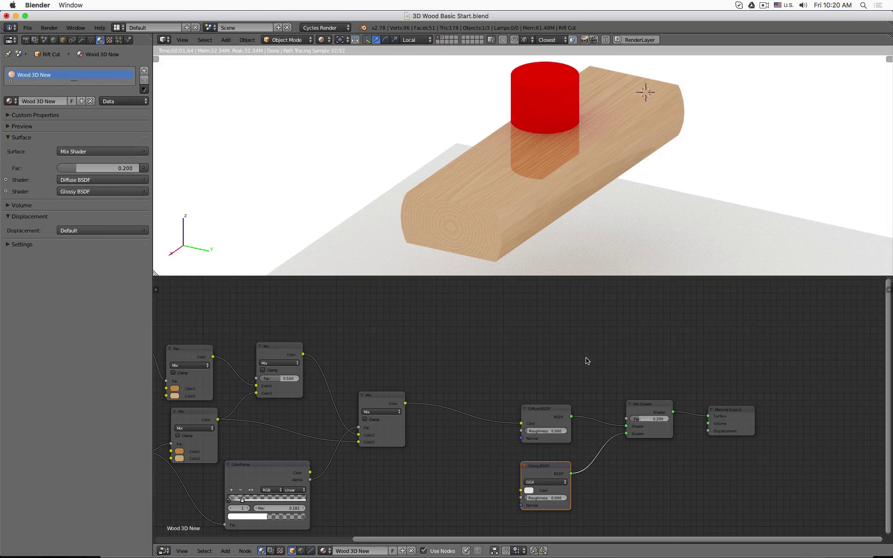